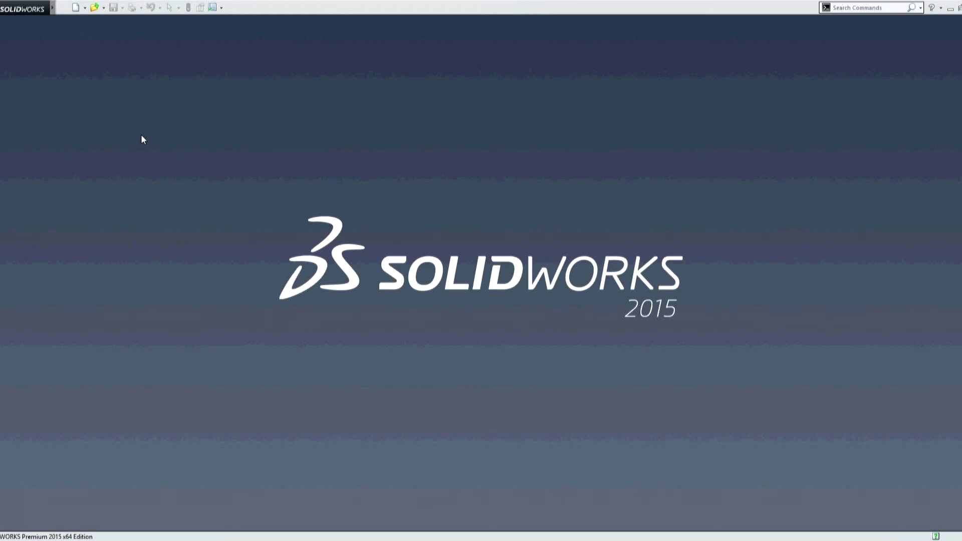
Start a new part and sketch a rectangle on the Front Plane.
click(75, 7)
click(350, 340)
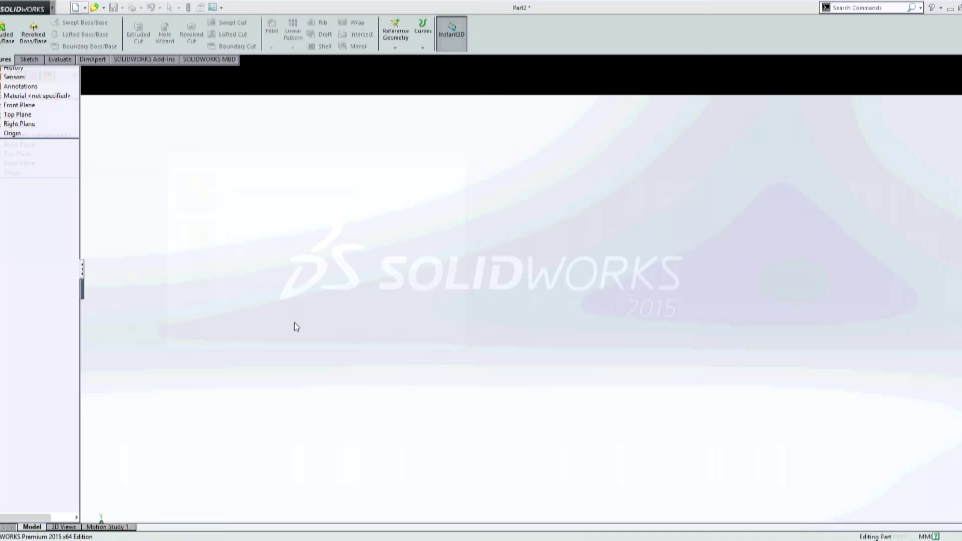
click(2, 43)
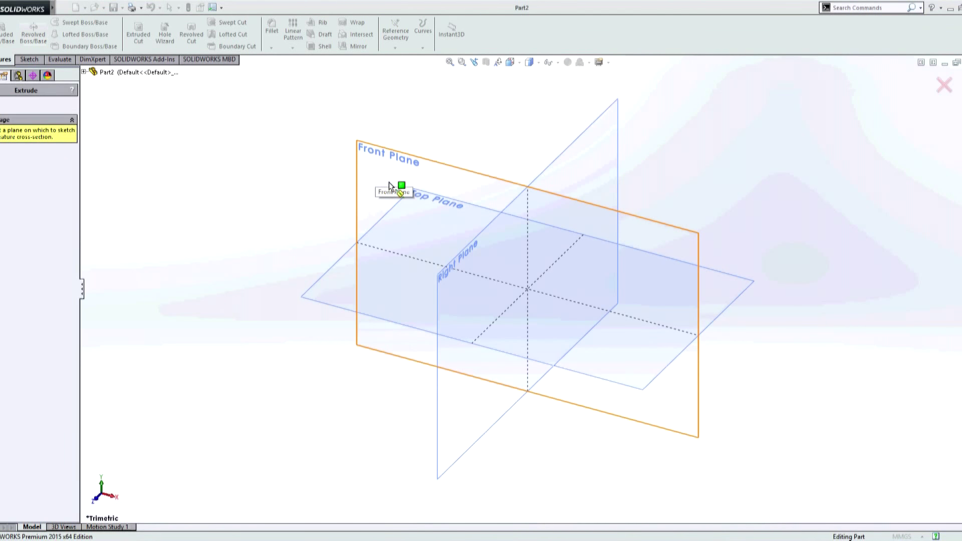
click(390, 186)
click(49, 34)
click(407, 195)
click(641, 408)
Dimension the rectangle to 110 × 110 mm.
key(d)
click(406, 305)
click(333, 301)
key(Return)
click(496, 195)
click(524, 154)
text(110)
key(Return)
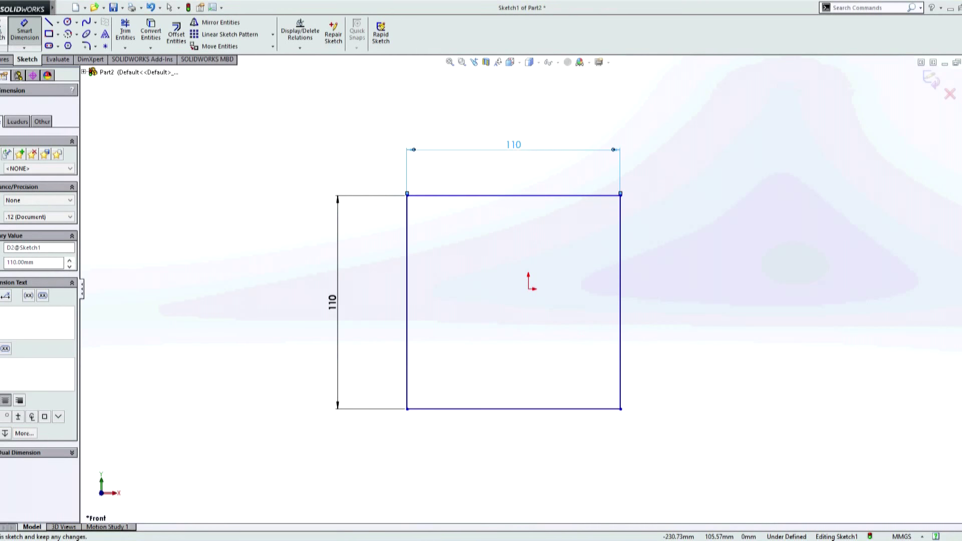
Extrude the square sketch 3 mm into a plate.
click(2, 40)
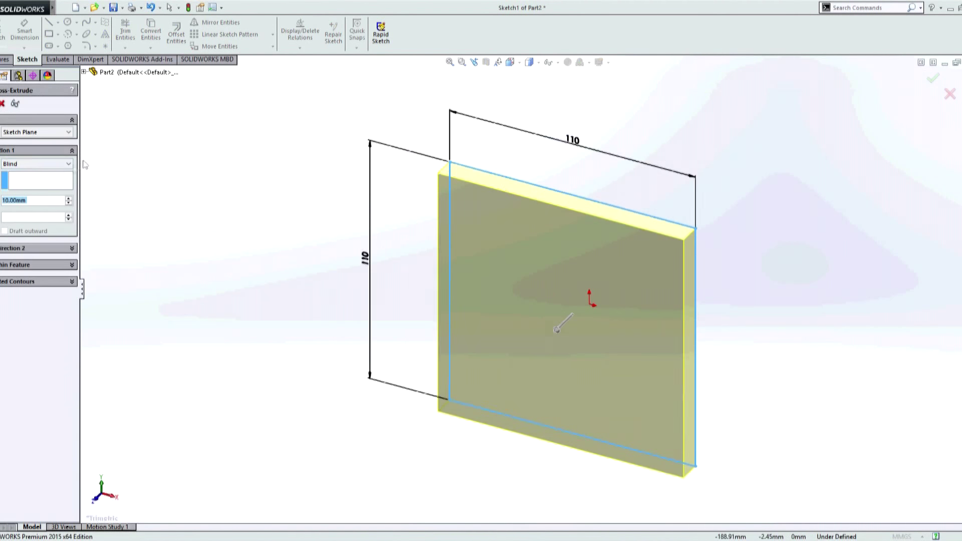
text(3)
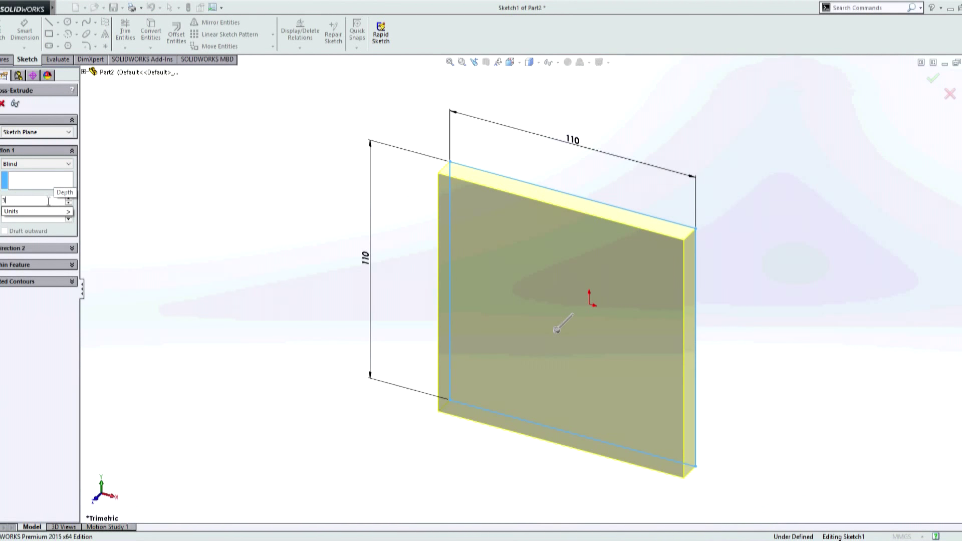
key(Return)
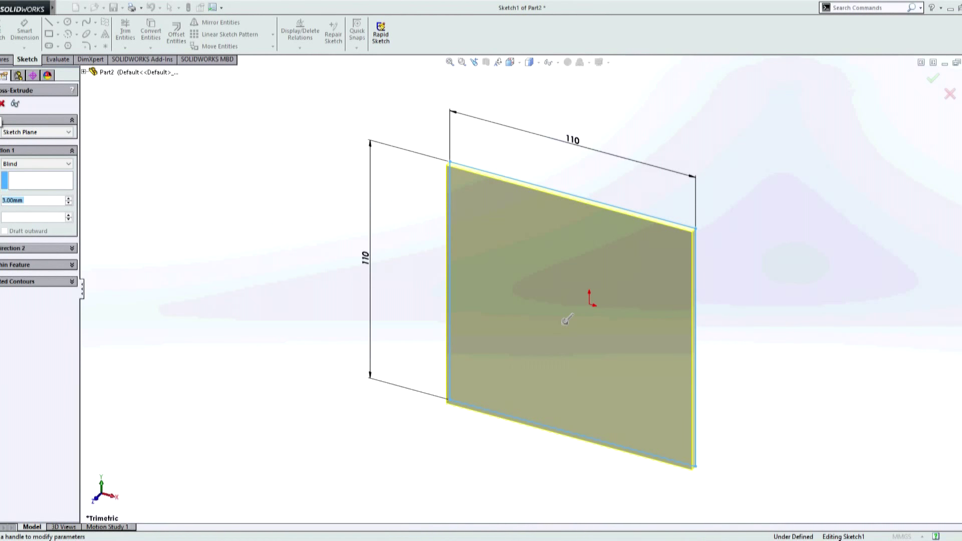
key(Return)
mouse_move(200, 187)
middle_down()
mouse_move(313, 219)
mouse_move(308, 211)
middle_up()
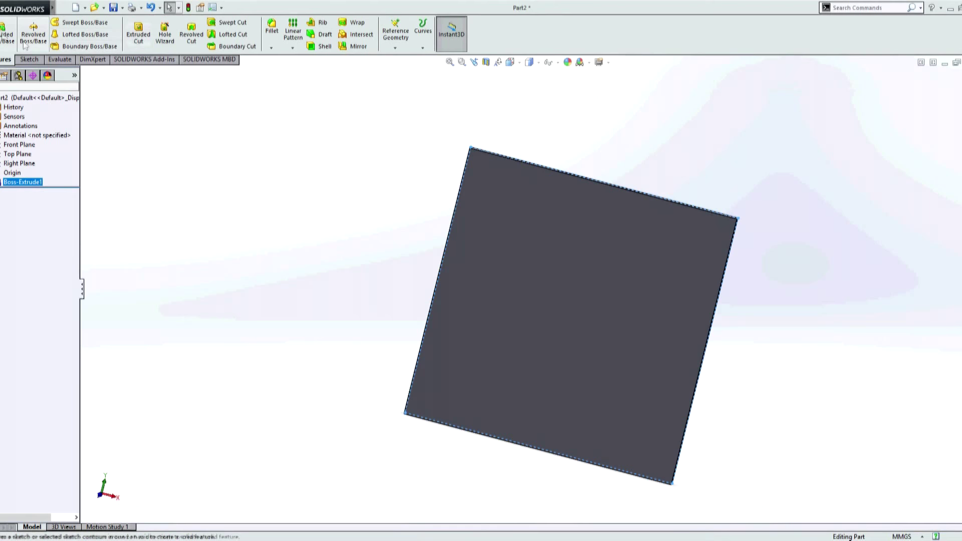
click(568, 279)
Sketch a 90 × 90 mm rectangle on the plate face.
key(r)
click(488, 177)
click(657, 459)
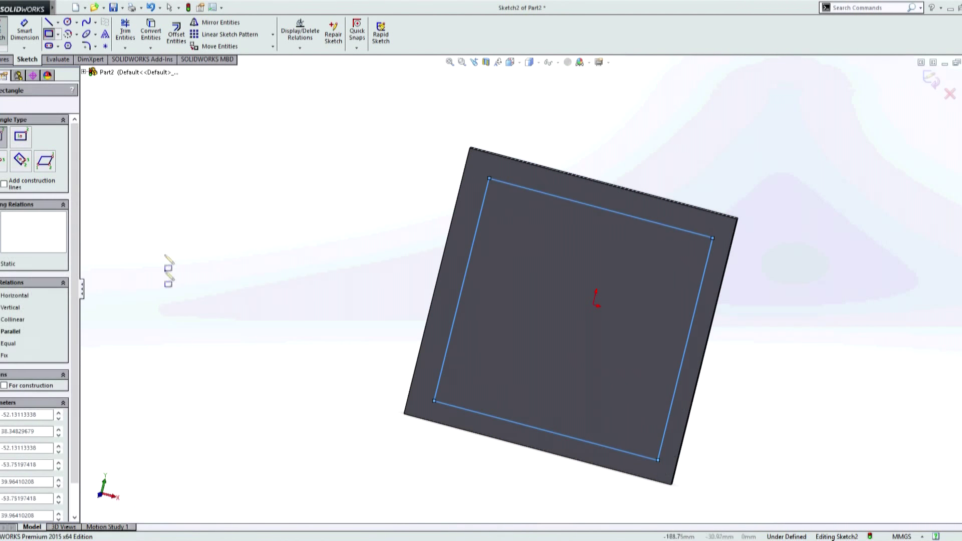
right_drag(168, 271, 206, 113)
click(601, 209)
click(616, 139)
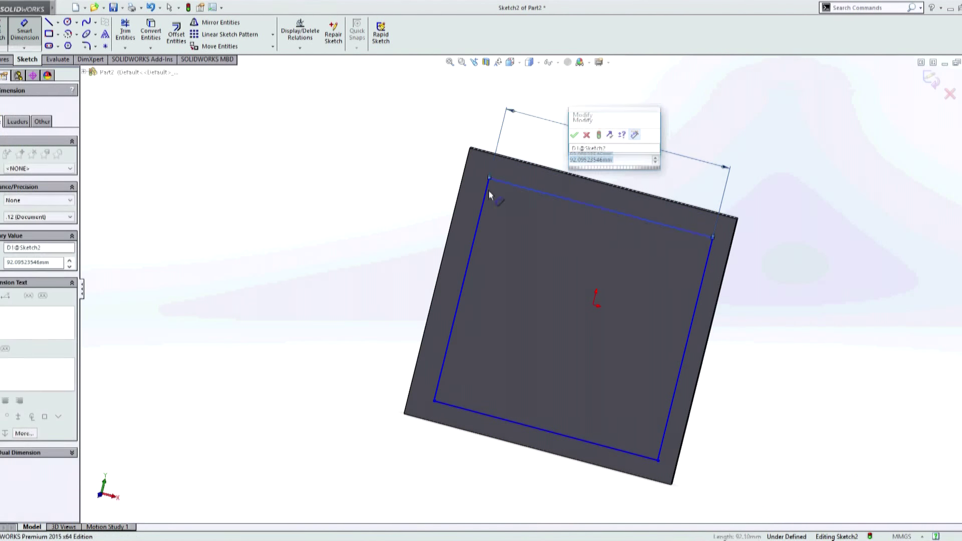
text(90)
key(Return)
click(469, 268)
click(350, 253)
text(90)
key(Return)
Position the rectangle 10 mm from the plate's top and left edges.
click(698, 233)
click(668, 200)
click(770, 247)
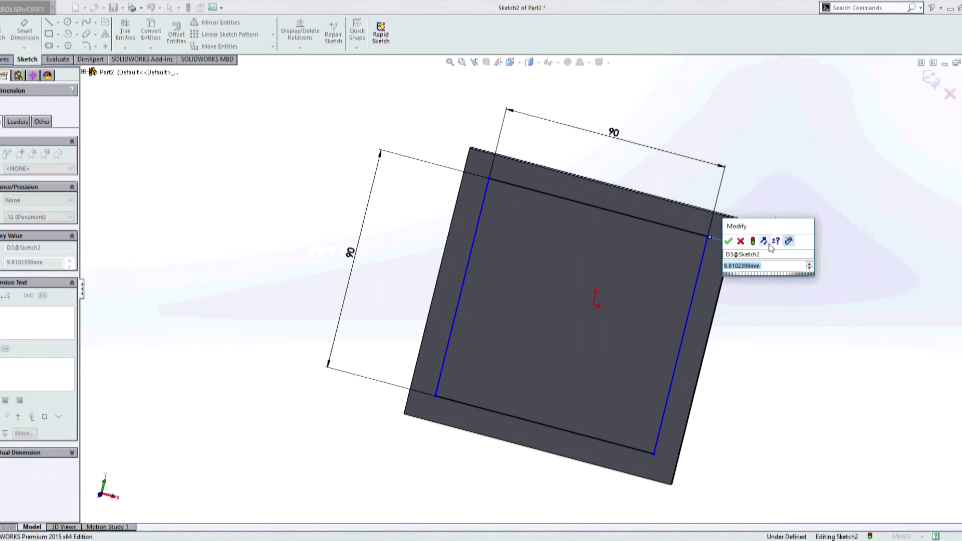
text(10)
key(Return)
click(459, 268)
click(430, 270)
click(494, 136)
Extrude the inner square 5 mm off the plate face.
key(Escape)
mouse_move(214, 262)
middle_down()
mouse_move(320, 292)
mouse_move(286, 281)
middle_up()
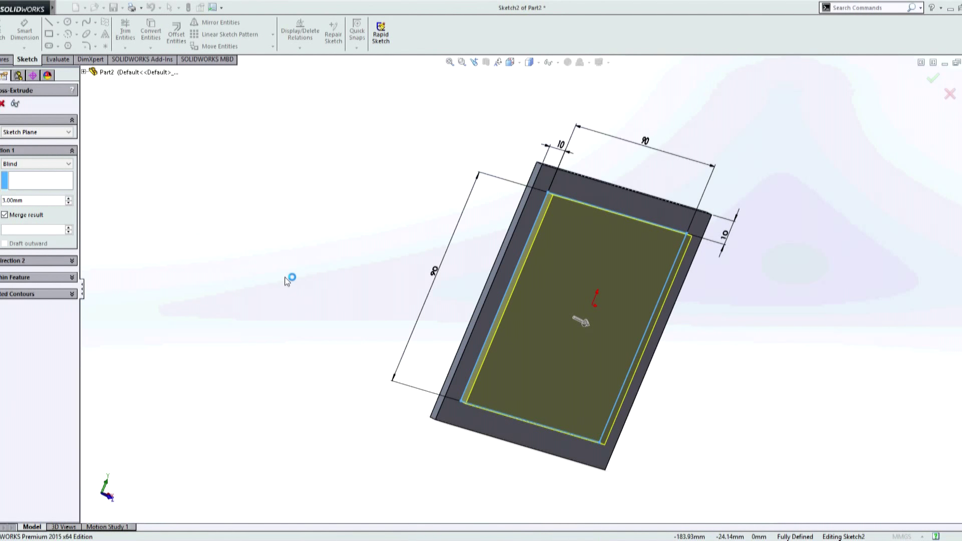
key(Return)
key(Return)
mouse_move(371, 296)
middle_down()
mouse_move(380, 320)
mouse_move(471, 308)
mouse_move(382, 311)
mouse_move(428, 331)
middle_up()
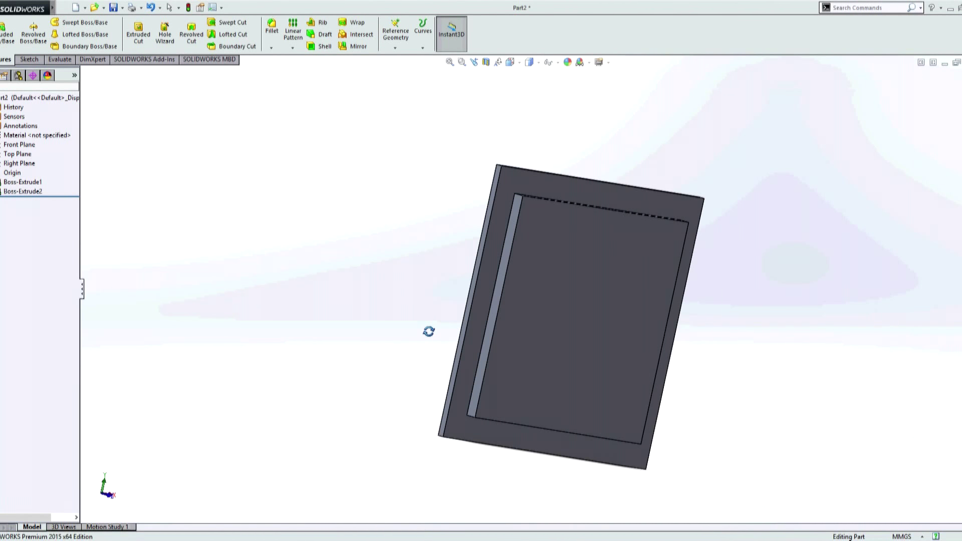
Sketch an 86 × 86 mm rectangle on the part's back face.
key(s)
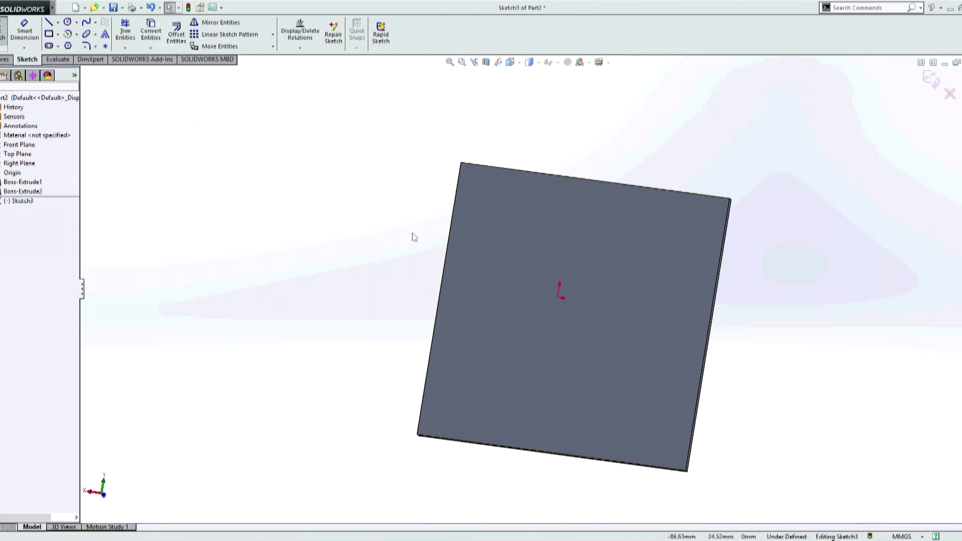
key(r)
click(487, 204)
click(660, 435)
key(d)
click(591, 217)
click(606, 160)
text(86)
click(471, 306)
click(374, 288)
text(86)
key(Return)
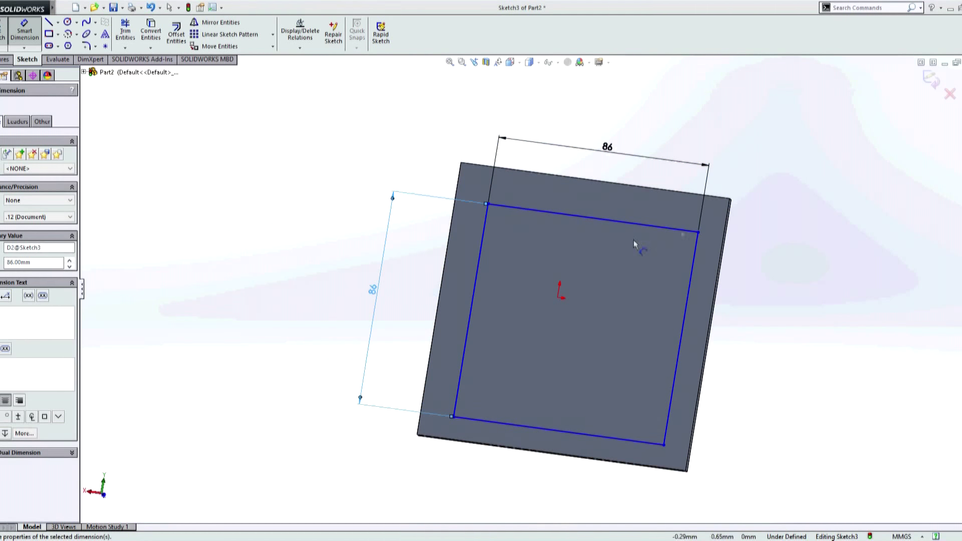
Position the rectangle 12 mm from the face's top and right edges.
click(621, 227)
click(712, 196)
click(723, 216)
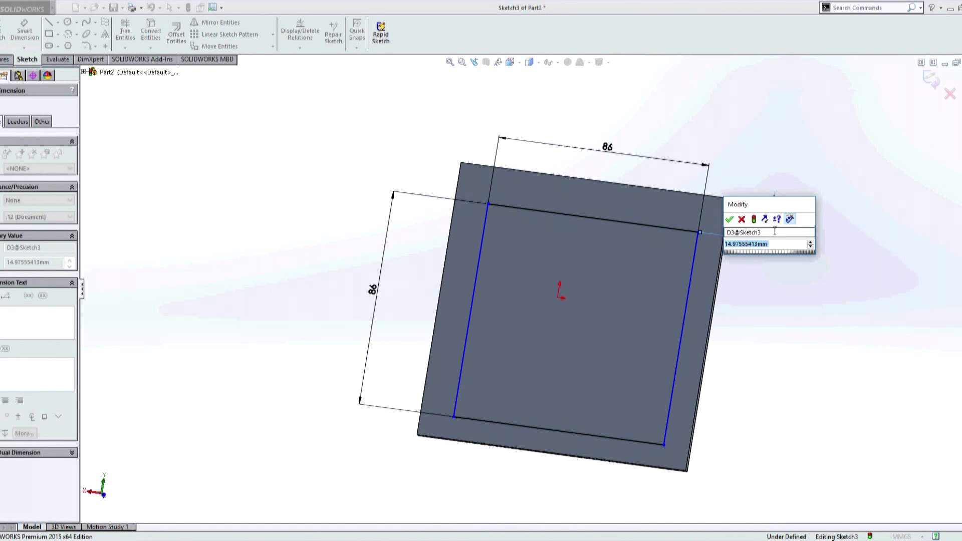
text(12)
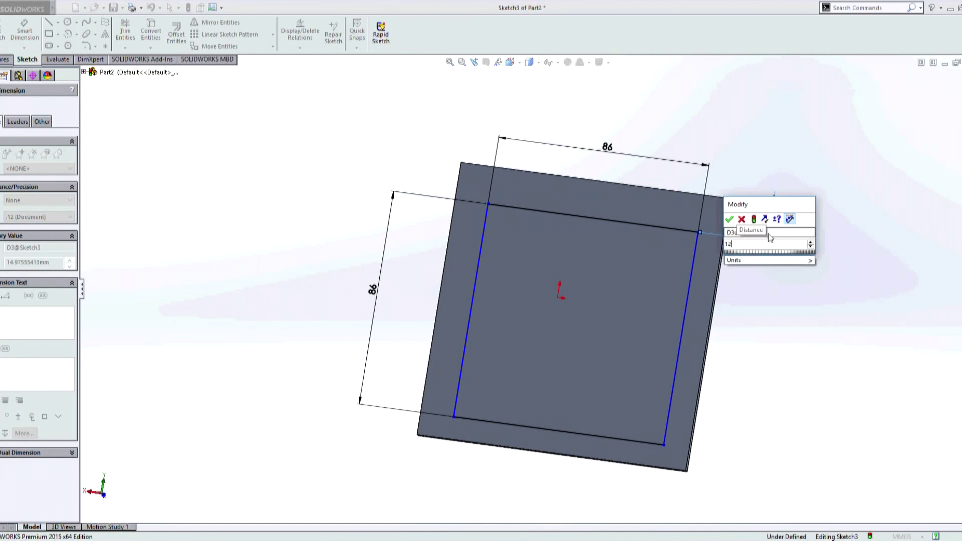
key(Return)
click(682, 328)
click(712, 332)
click(660, 506)
text(12)
key(Return)
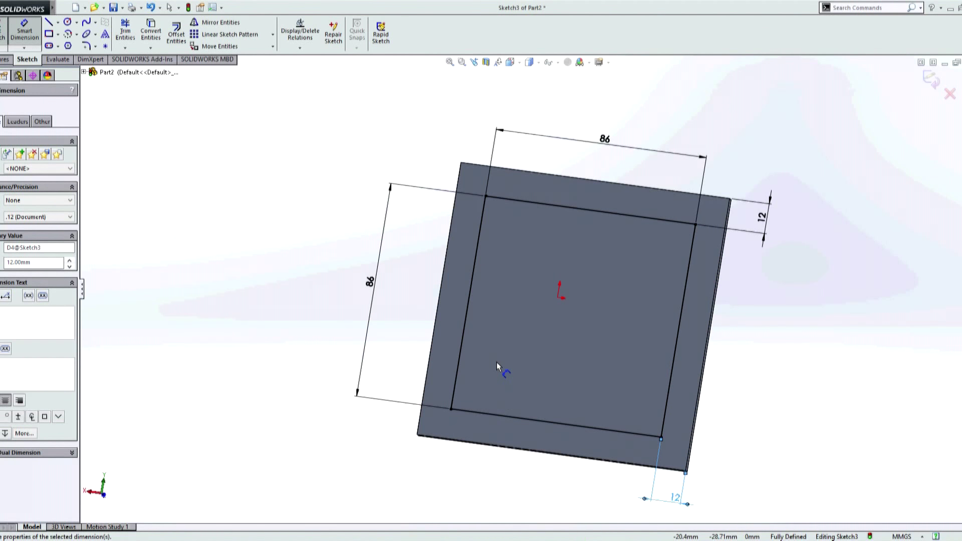
key(Escape)
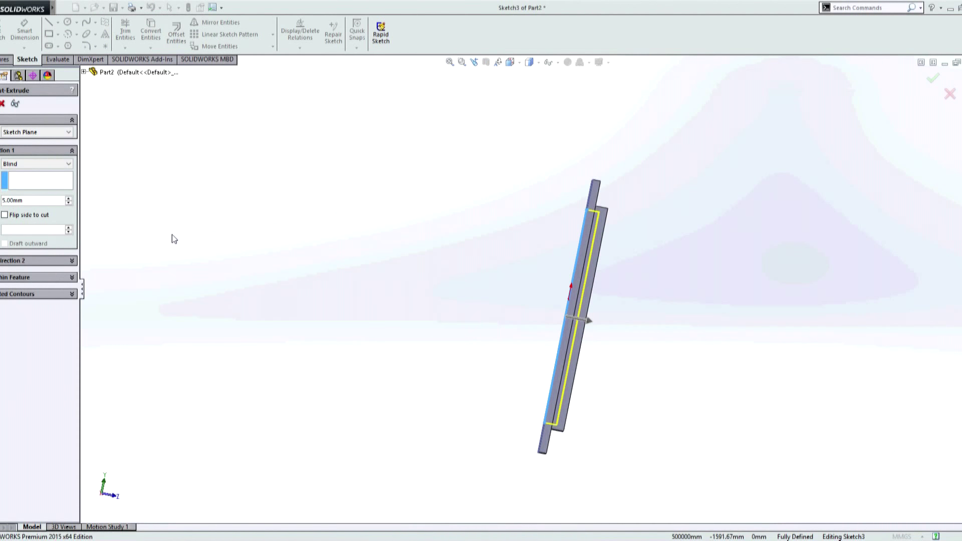
Cut the 86 mm square pocket 7 mm deep.
double_click(12, 200)
key(Return)
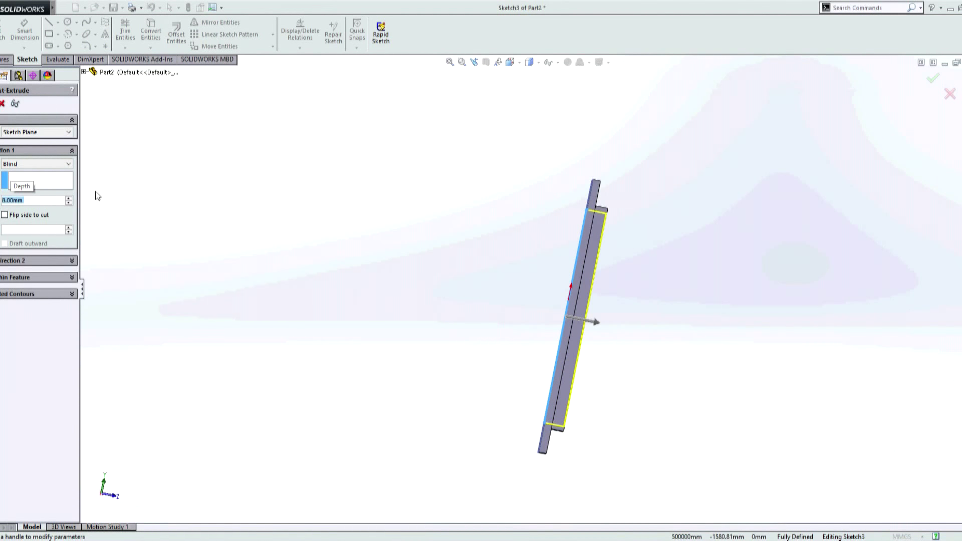
text(7)
key(Return)
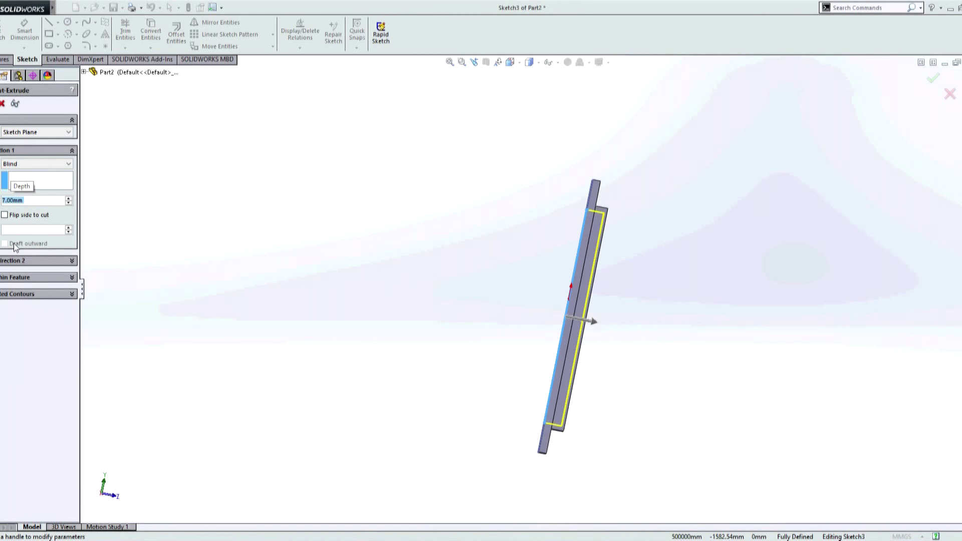
key(Return)
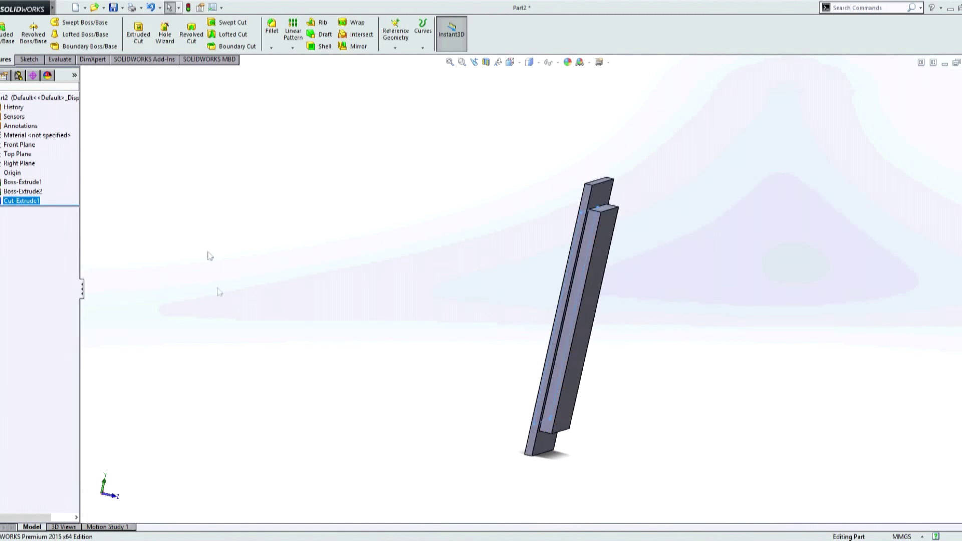
Display the dimensions of Boss-Extrude2 and Cut-Extrude1.
middle_drag(297, 224, 281, 312)
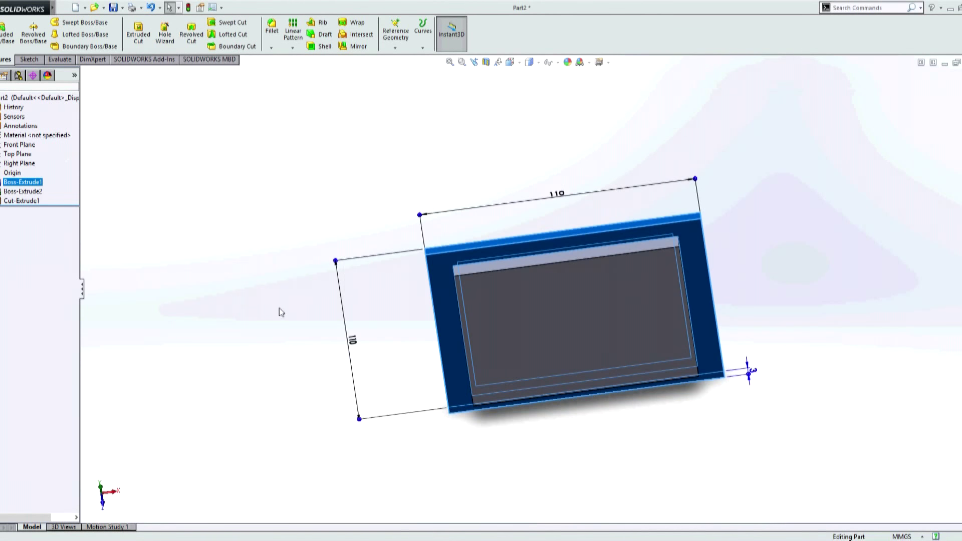
click(35, 192)
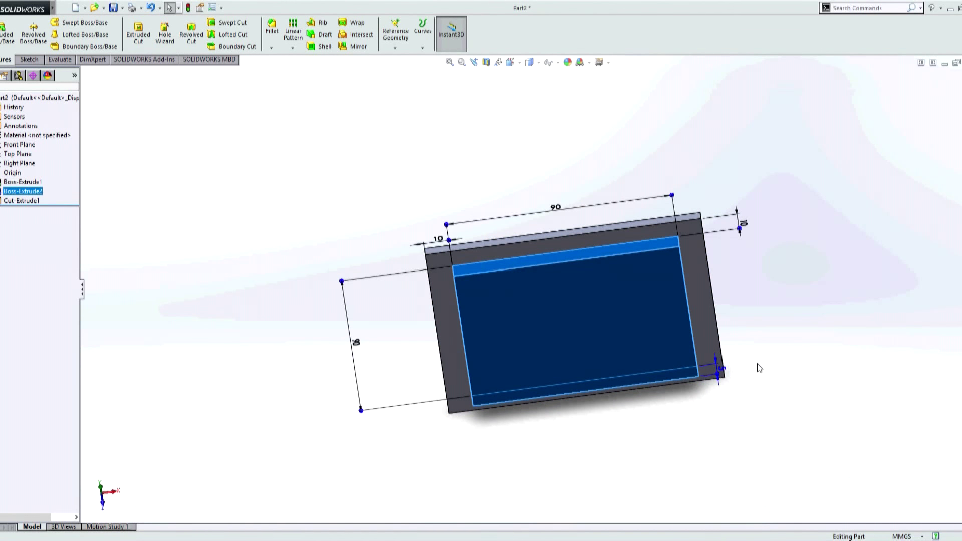
double_click(721, 372)
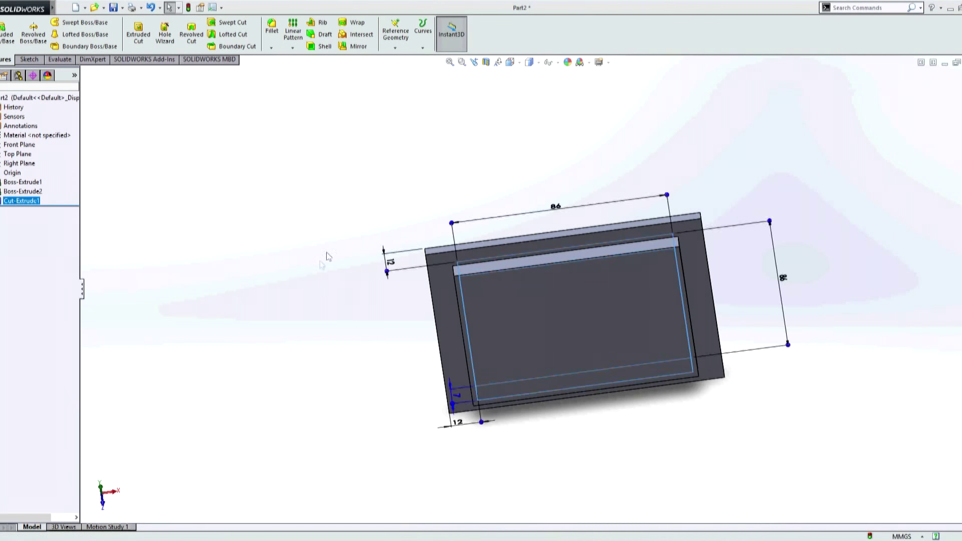
middle_drag(326, 256, 498, 381)
Edit a Cut-Extrude1 dimension and rebuild the part.
double_click(363, 373)
key(Return)
click(251, 248)
middle_drag(352, 278, 345, 88)
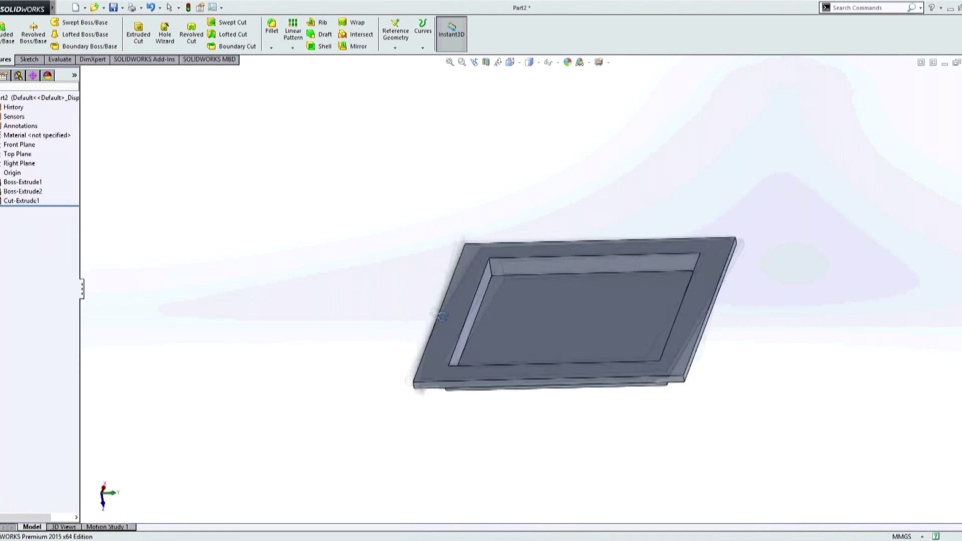
middle_drag(372, 273, 293, 217)
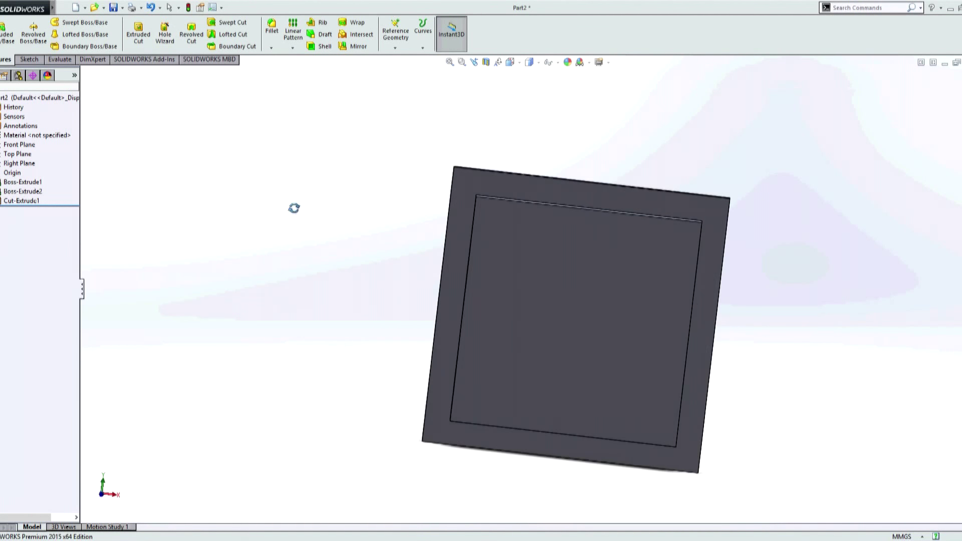
Sketch a rectangle on the front face with its left edge 4 mm in.
click(566, 318)
click(491, 219)
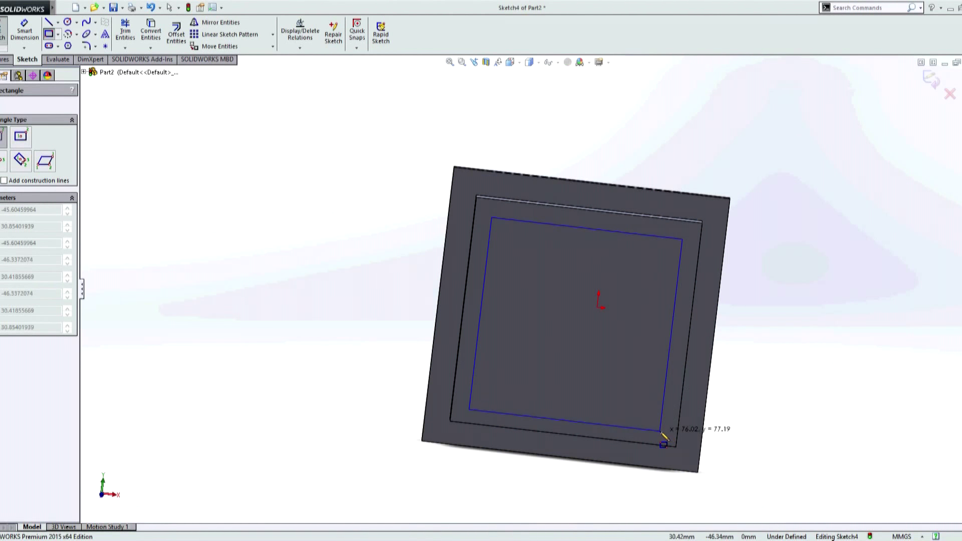
click(660, 430)
click(24, 30)
click(480, 318)
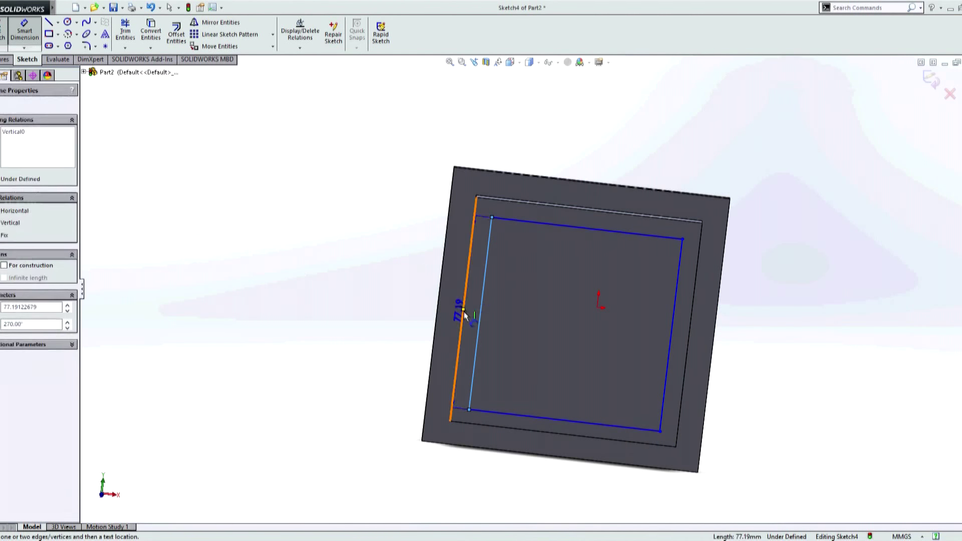
click(485, 142)
text(3)
key(Return)
double_click(486, 141)
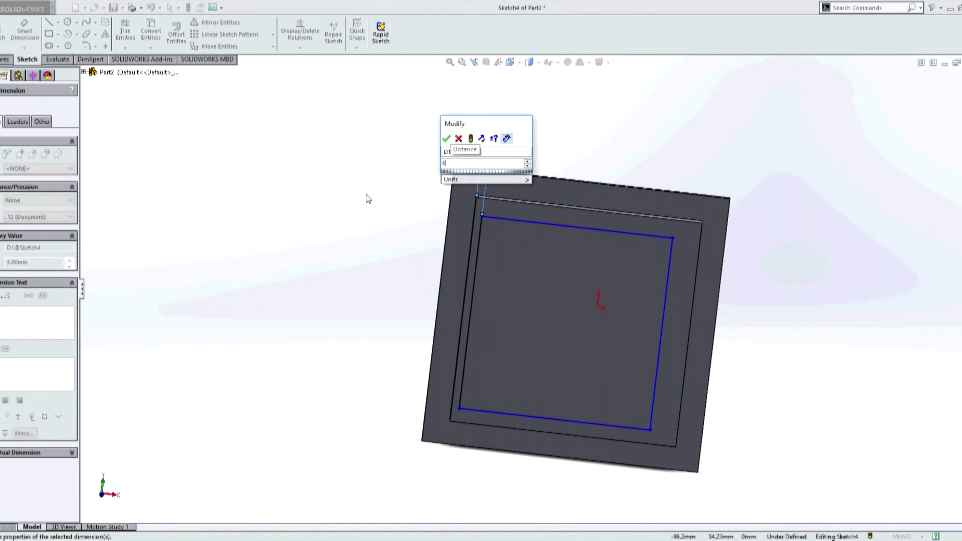
text(4)
key(Return)
Set the top, right and bottom edges 4 mm in, then cut the rectangle through.
click(581, 227)
click(612, 214)
click(760, 243)
text(4)
key(Return)
click(665, 322)
click(666, 493)
text(4)
click(584, 443)
click(380, 408)
text(4)
key(Return)
right_click(576, 320)
mouse_move(173, 277)
middle_down()
mouse_move(361, 354)
mouse_move(290, 318)
mouse_move(379, 296)
mouse_move(262, 301)
mouse_move(259, 339)
middle_up()
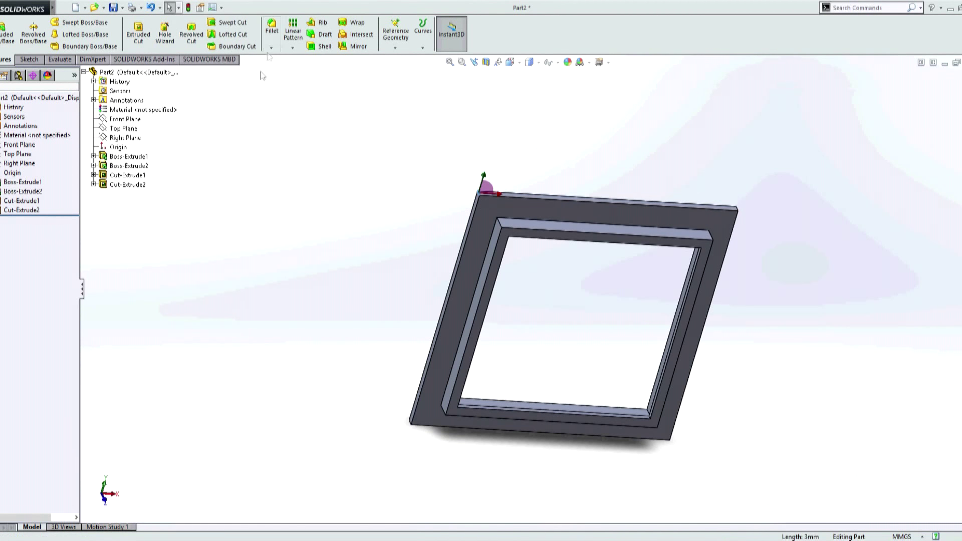
Fillet the frame's four outer corner edges with a 10 mm radius.
click(271, 27)
mouse_move(397, 322)
middle_down()
mouse_move(337, 251)
mouse_move(272, 279)
middle_up()
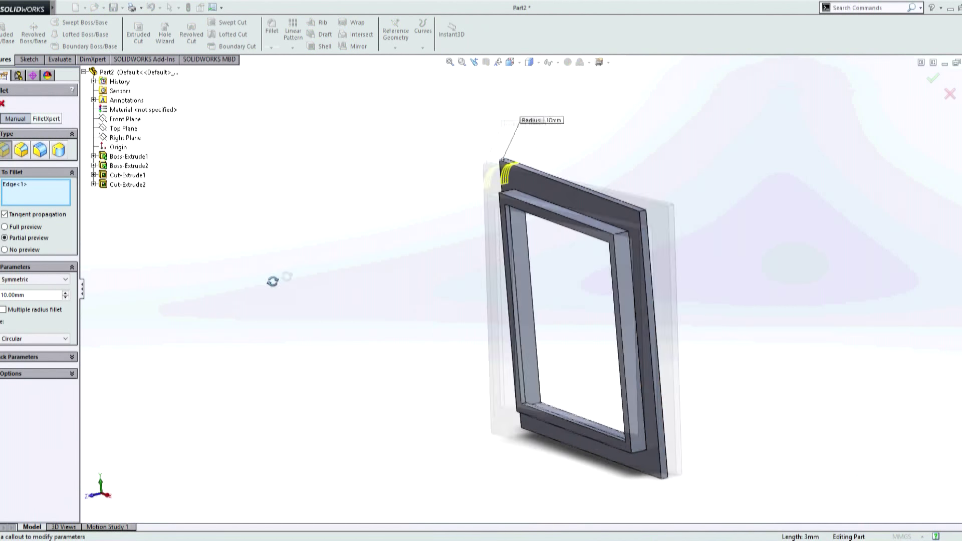
click(651, 215)
middle_drag(651, 215, 576, 350)
click(549, 414)
middle_drag(549, 414, 451, 326)
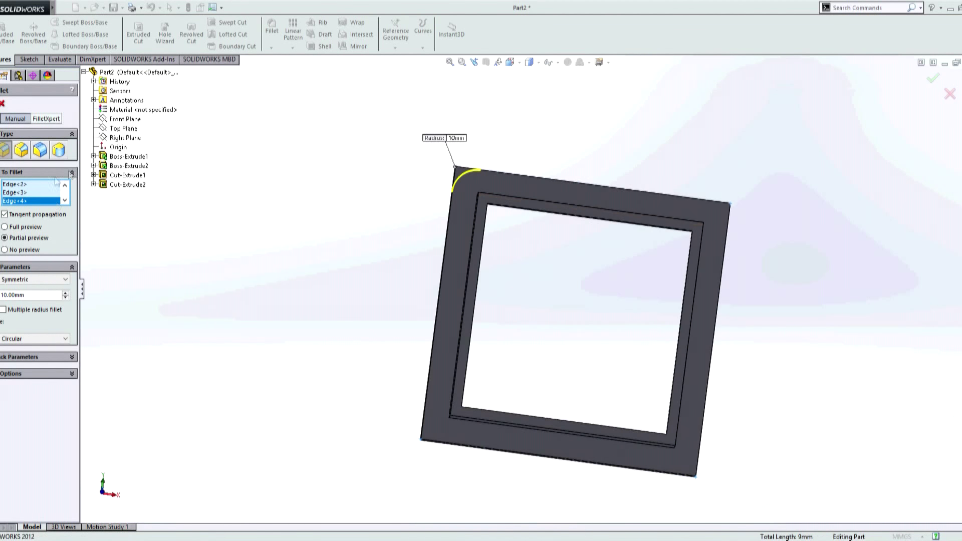
key(Return)
mouse_move(587, 142)
middle_down()
mouse_move(605, 148)
mouse_move(601, 136)
mouse_move(586, 185)
mouse_move(556, 154)
mouse_move(605, 137)
mouse_move(584, 156)
middle_up()
middle_drag(551, 301, 581, 301)
Start an extruded-cut sketch on the frame's front face and draw the top-left circle.
click(139, 34)
click(472, 189)
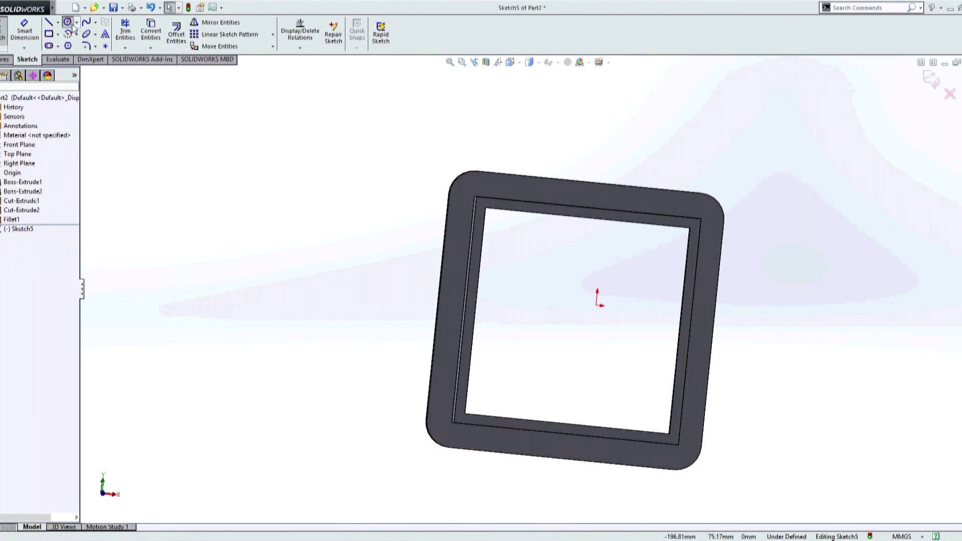
click(72, 28)
drag(464, 184, 470, 189)
Dimension the top-left circle to Ø4 mm and 7 mm from the adjacent frame edges.
click(463, 192)
click(425, 170)
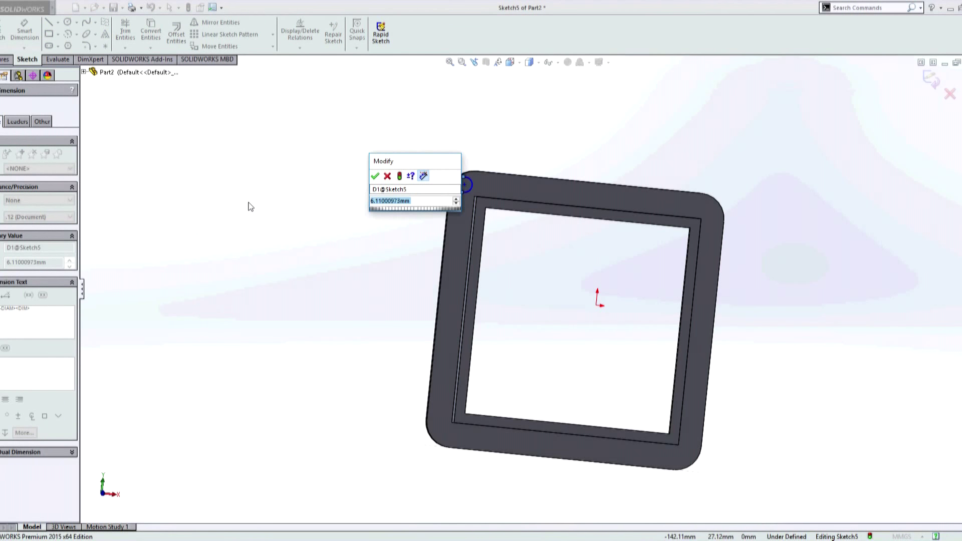
text(4)
key(Return)
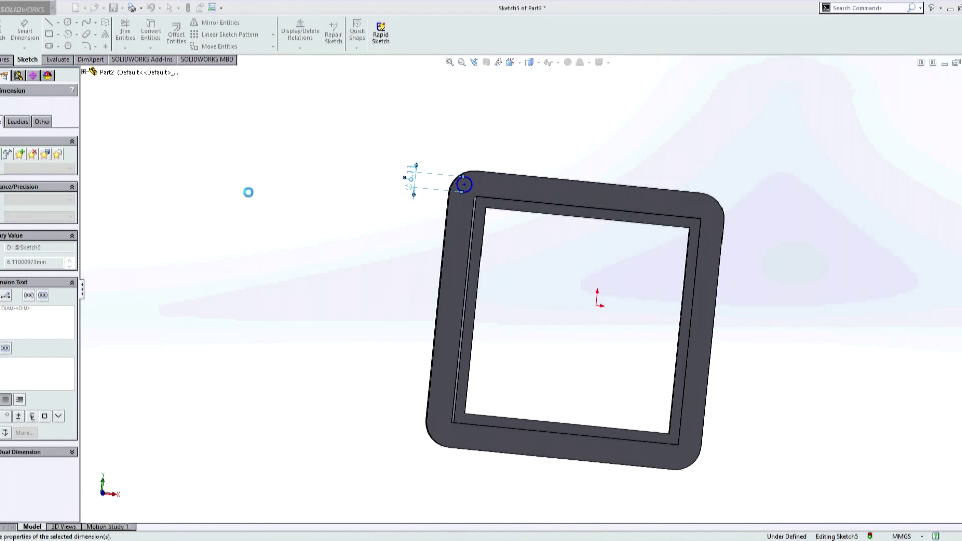
click(465, 186)
click(449, 250)
click(488, 178)
text(6)
key(Return)
click(488, 185)
text(7)
key(Return)
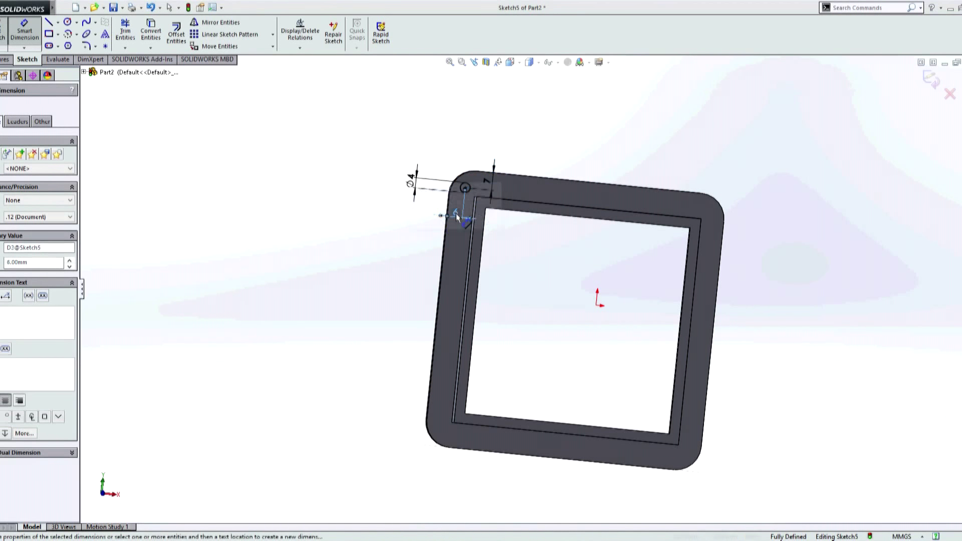
middle_drag(535, 278, 539, 281)
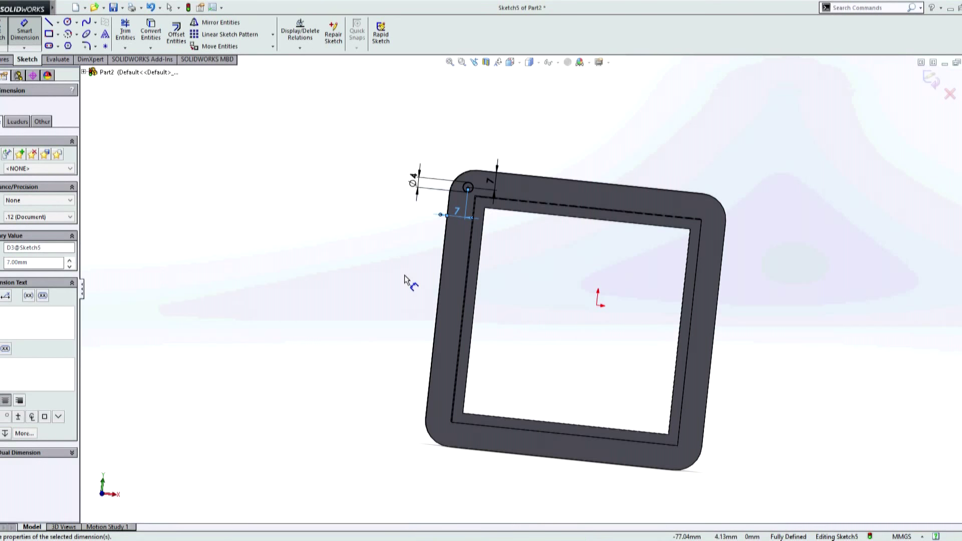
Add a top-right corner circle dimensioned Ø4 mm, 7 mm from the right edge.
key(c)
click(712, 213)
key(d)
click(711, 209)
click(714, 177)
text(4)
key(Return)
click(701, 222)
click(681, 198)
text(7)
key(Return)
Add a bottom-right corner circle placed 7 mm from the frame edge.
key(c)
drag(684, 456, 688, 457)
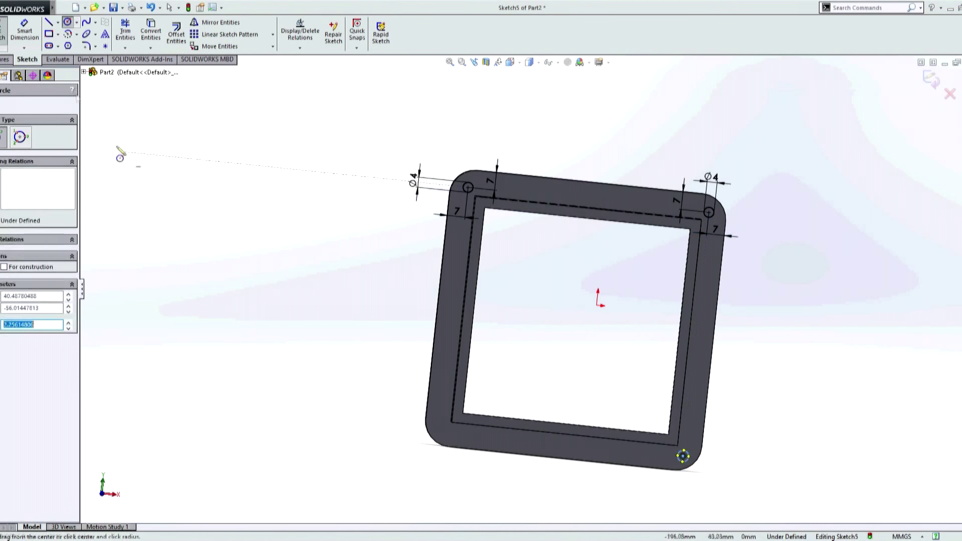
key(Escape)
key(d)
click(683, 455)
click(696, 423)
key(Return)
click(682, 455)
text(7)
key(Return)
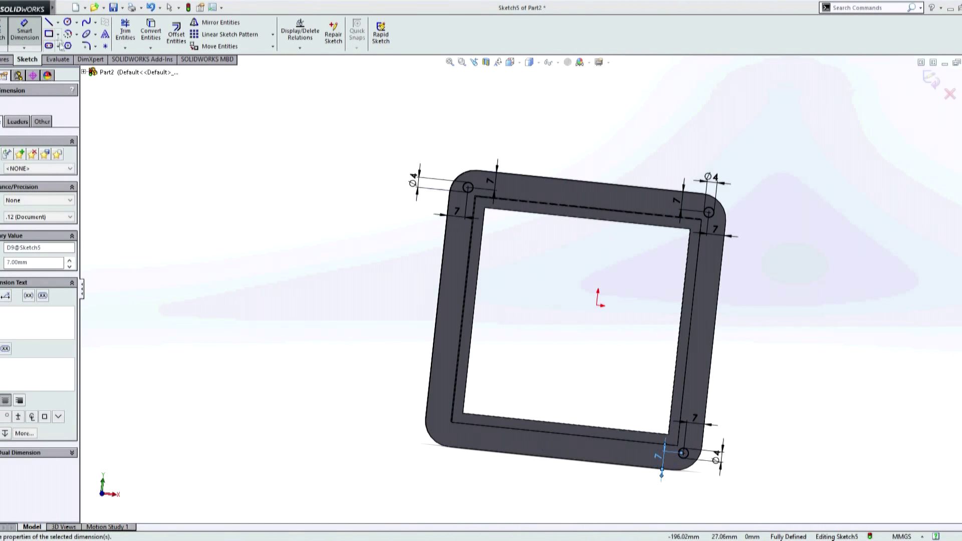
Add a bottom-left corner circle dimensioned Ø4 mm, 7 mm from side and bottom edges.
key(c)
drag(443, 429, 447, 430)
key(Escape)
key(d)
click(442, 429)
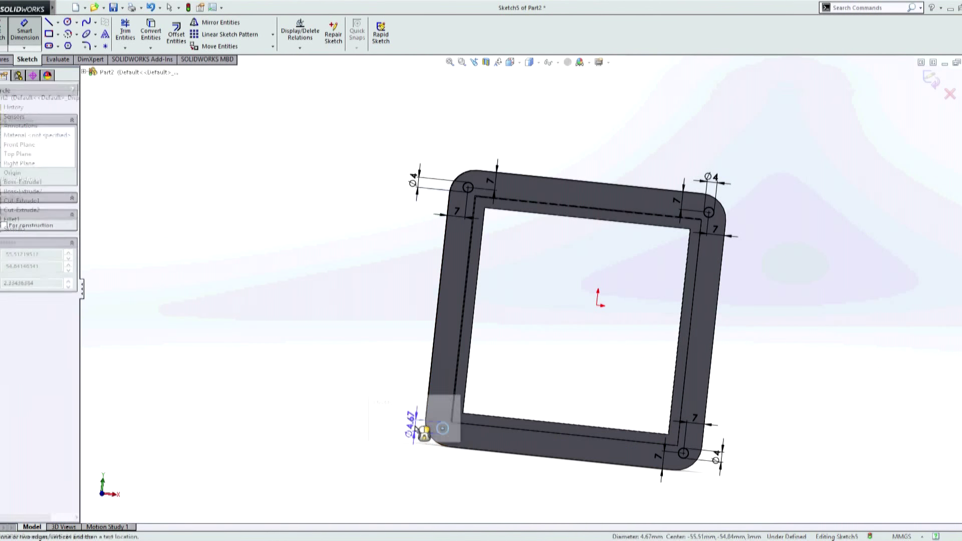
click(408, 425)
click(442, 429)
click(438, 396)
click(444, 430)
click(467, 426)
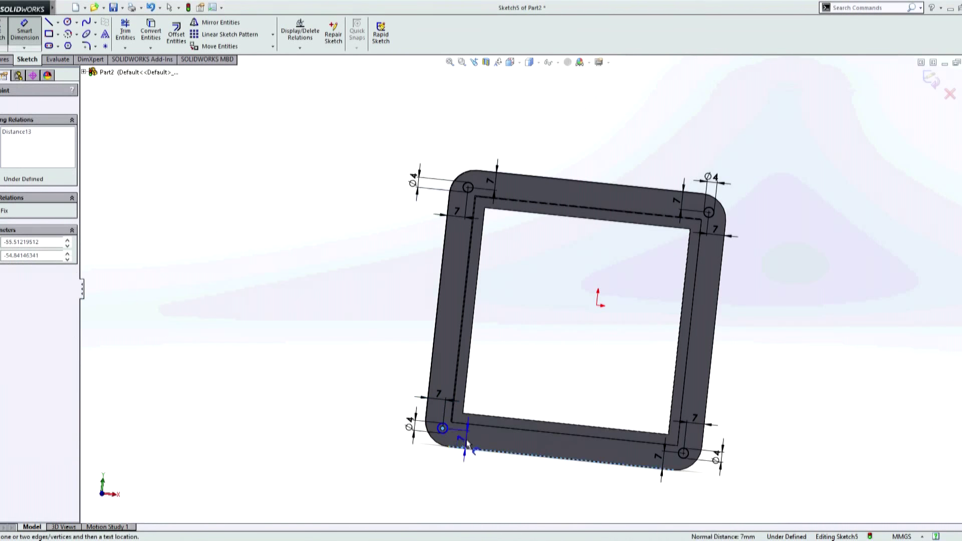
click(464, 453)
text(7)
key(Return)
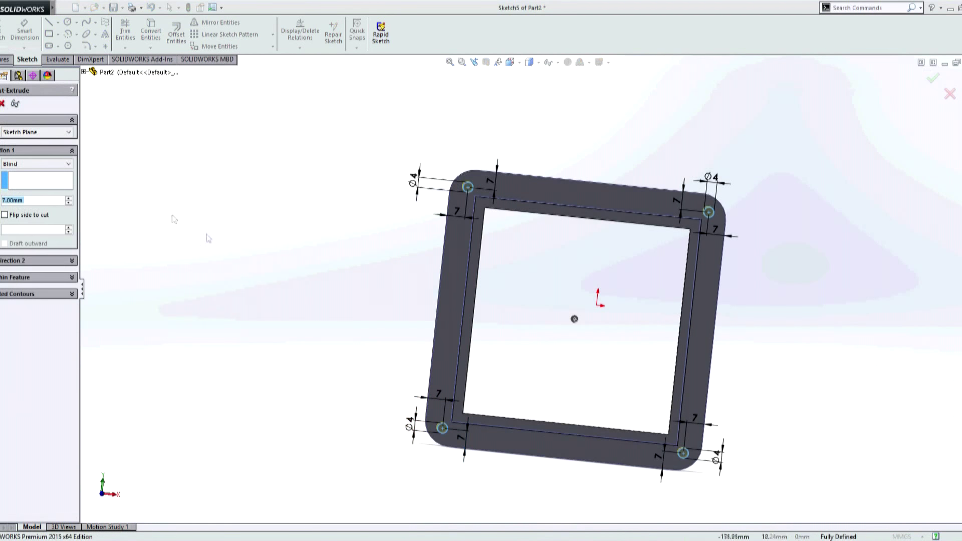
Cut the four corner holes through and save the part as wall-switch-mount.SLDPRT.
key(Return)
mouse_move(301, 235)
middle_down()
mouse_move(243, 234)
mouse_move(316, 232)
mouse_move(294, 231)
middle_up()
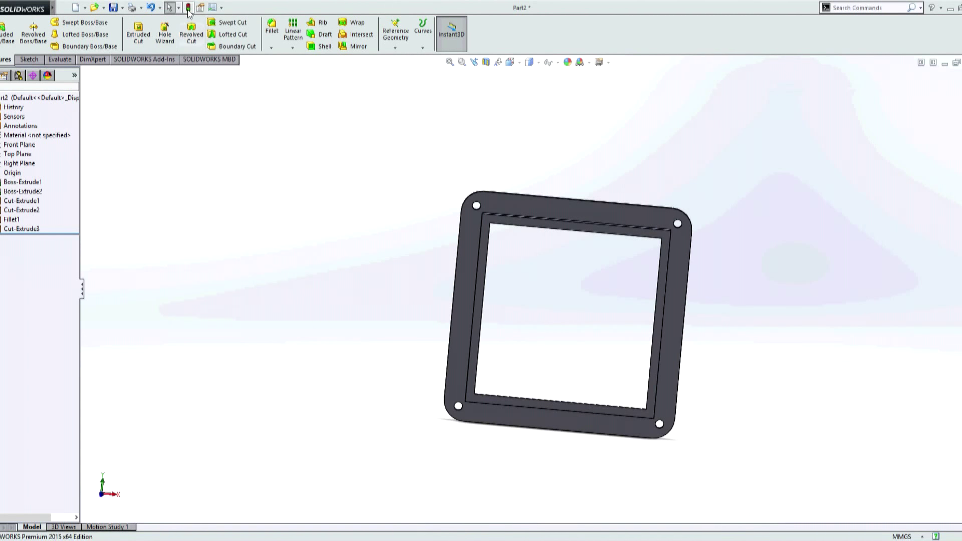
click(394, 324)
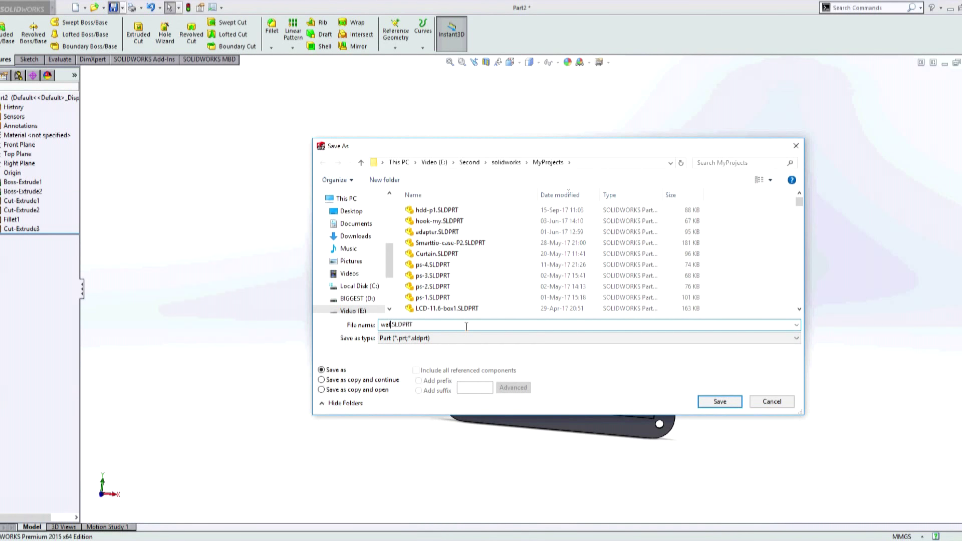
click(717, 403)
Export the part as wall-switch-mount in STL format.
click(123, 8)
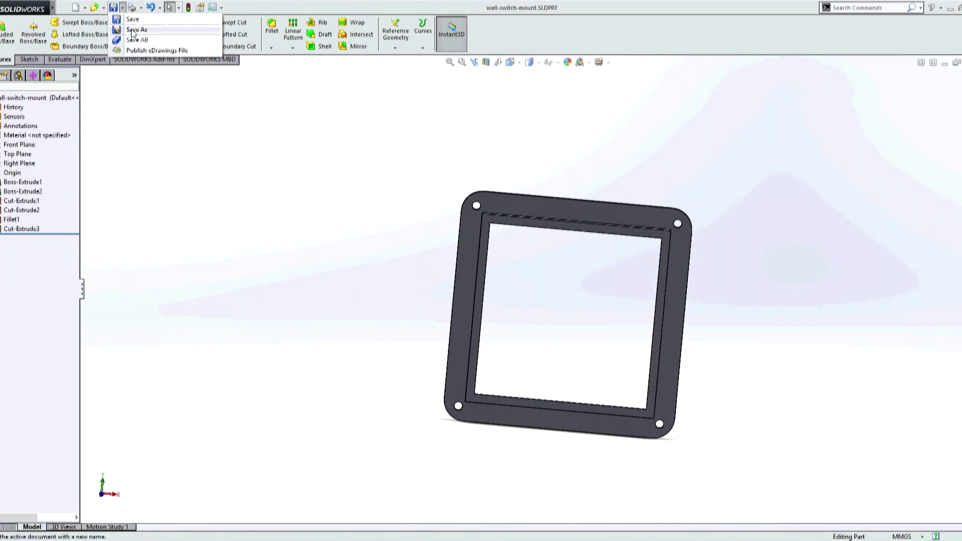
click(193, 26)
click(501, 337)
click(501, 314)
click(717, 402)
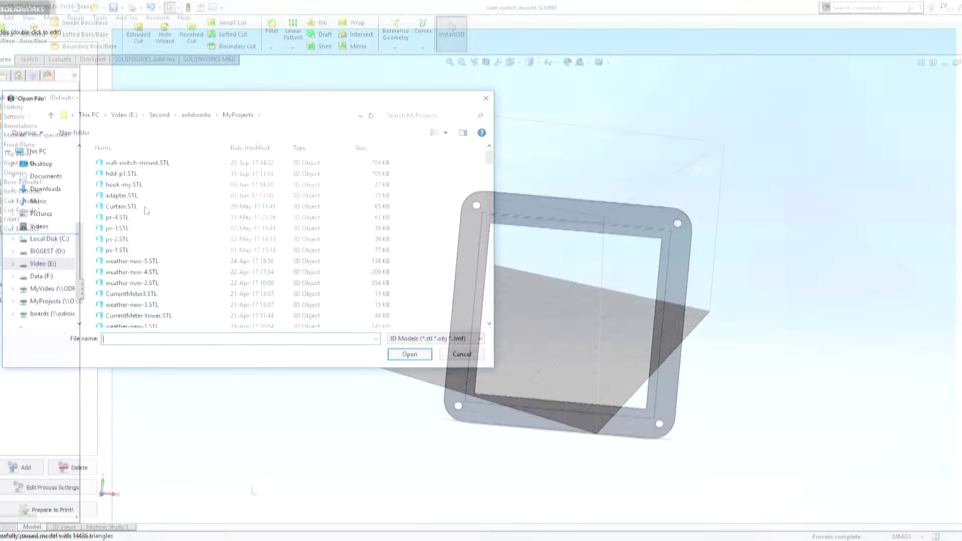
Review the process additions settings, slice the model, and save wall-switch-mount.gcode.
click(65, 489)
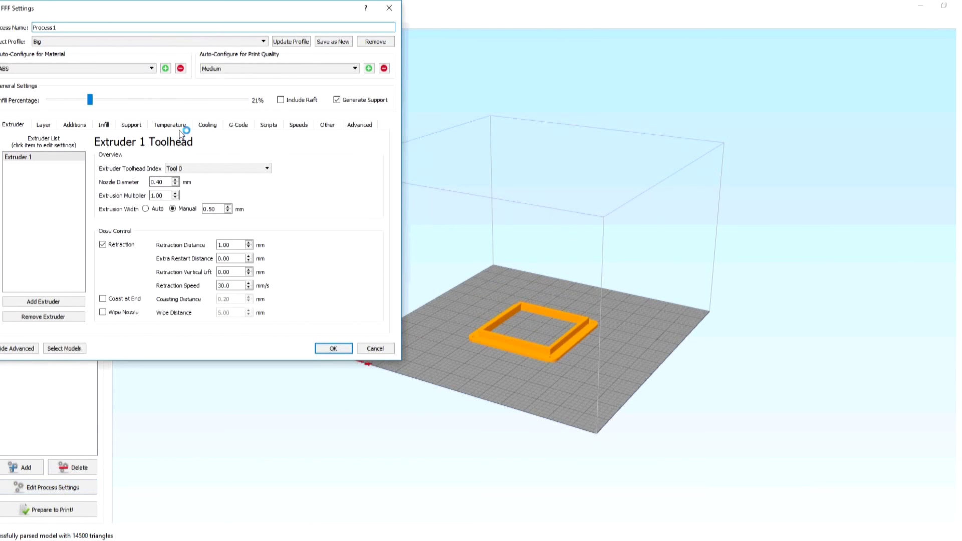
click(74, 125)
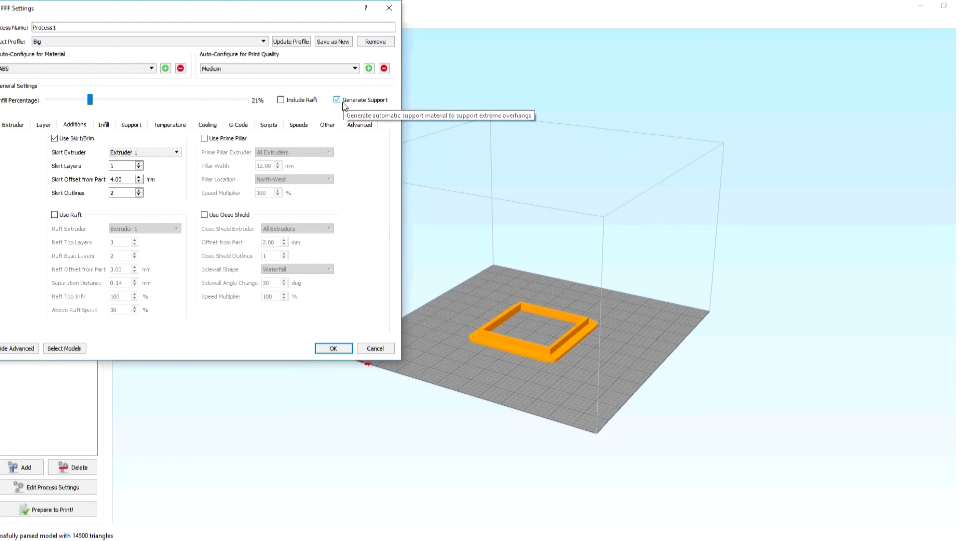
click(375, 348)
click(53, 511)
click(45, 456)
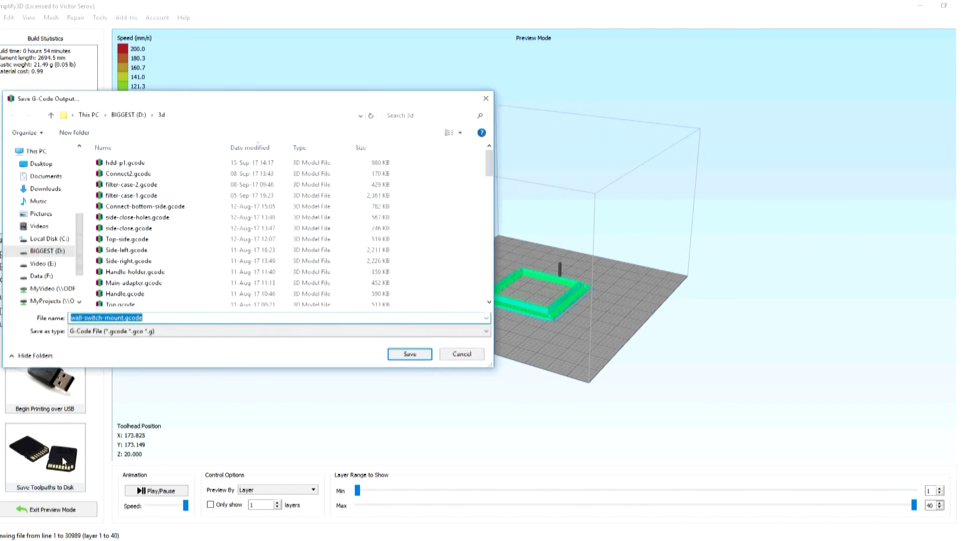
click(407, 357)
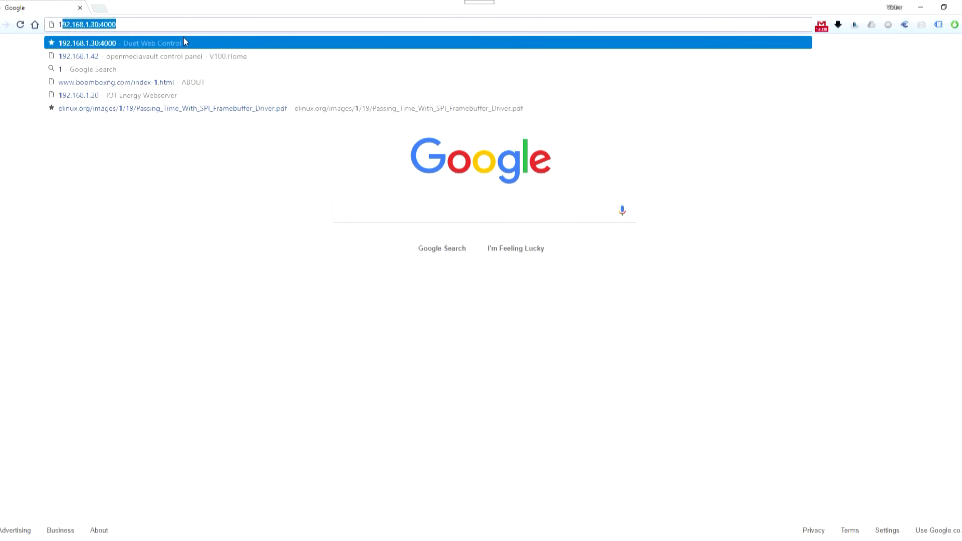
Open the printer's Duet Web Control at 192.168.1.30:4000, connect, and show G-code files.
text(92.168.1.30:4000)
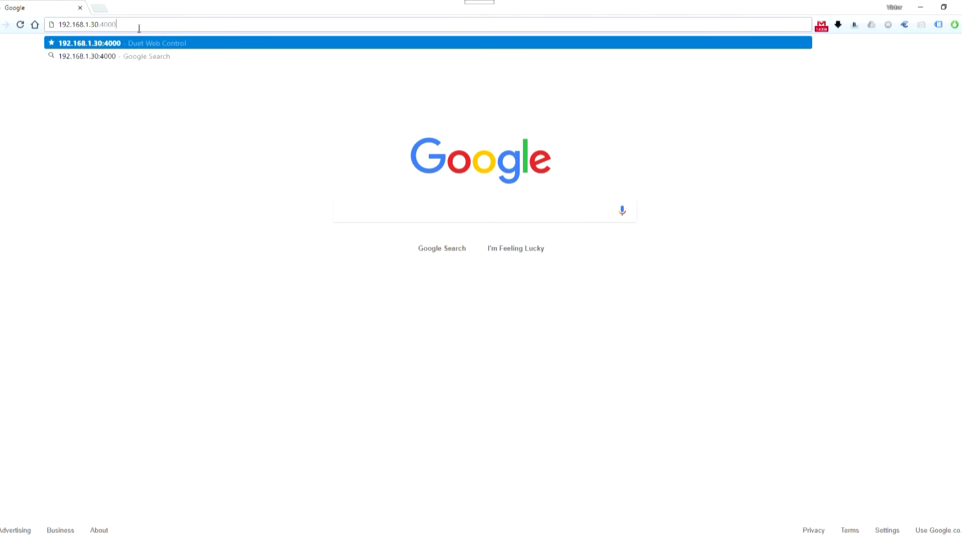
key(Return)
click(20, 48)
click(30, 273)
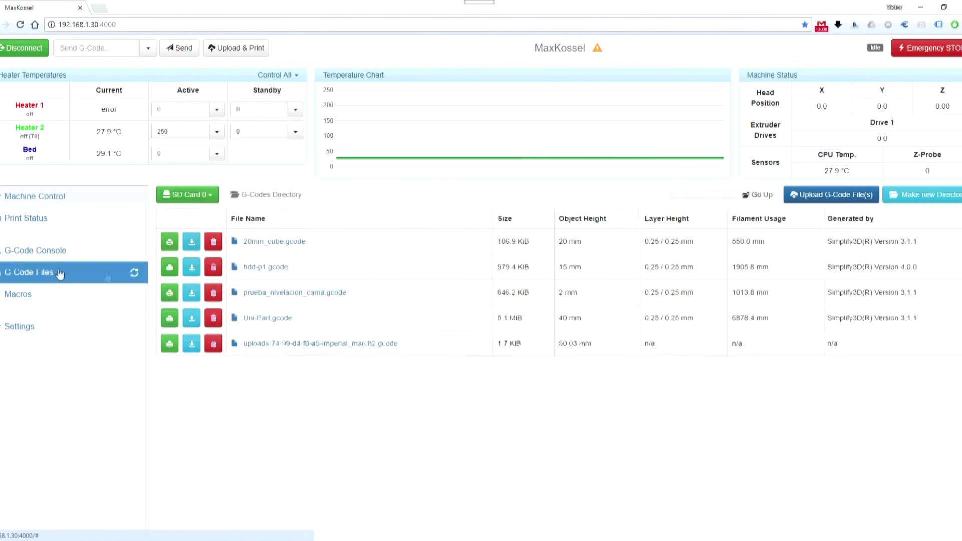
Upload wall-switch-mount.gcode to the printer and start printing it.
click(831, 195)
scroll(63, 133, down, 5)
click(30, 165)
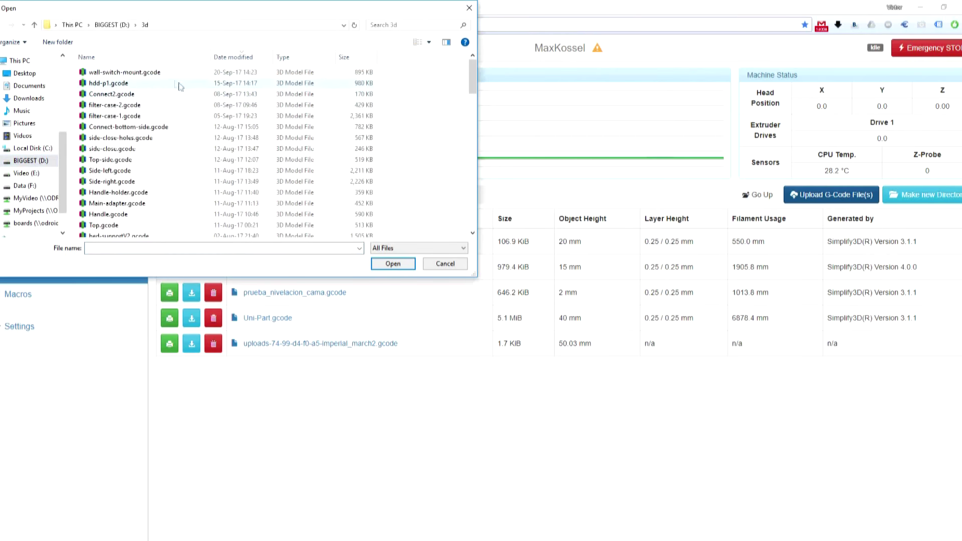
double_click(100, 71)
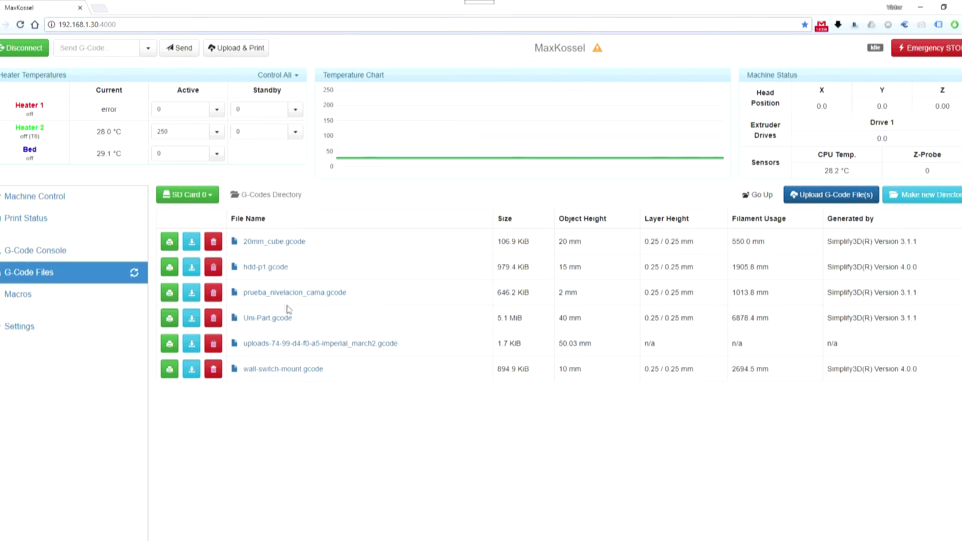
click(170, 370)
click(572, 128)
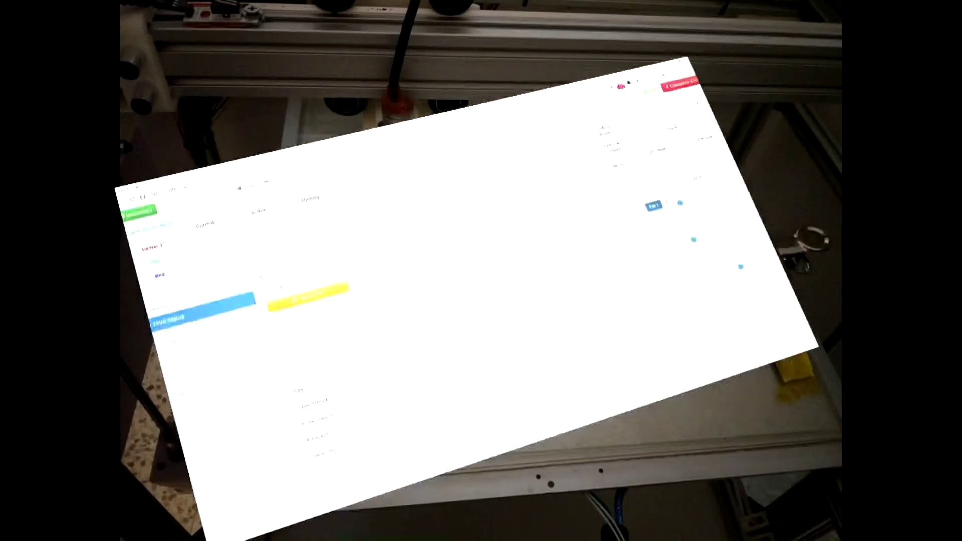